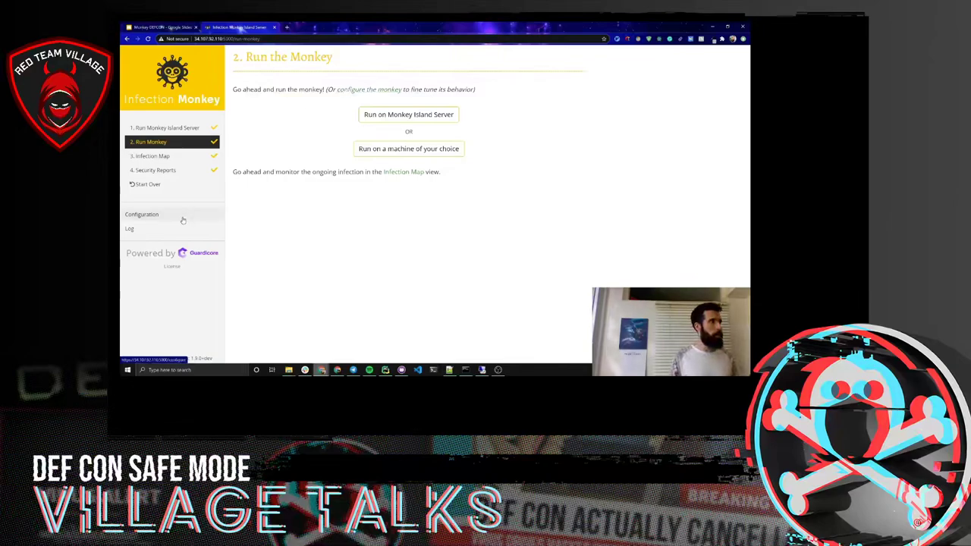
Open the monkey's network configuration and review the scope settings.
{"action": "left_click", "coordinate": [142, 215]}
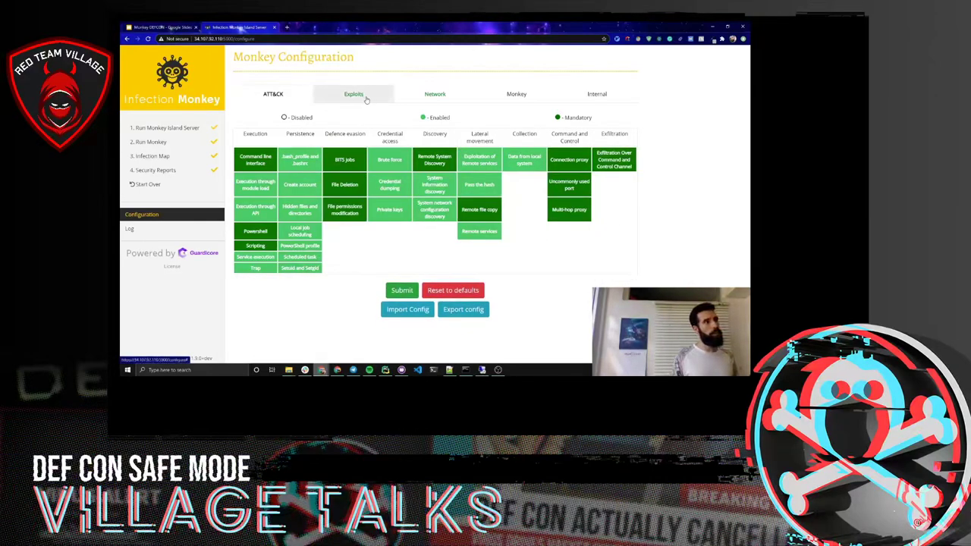
{"action": "left_click", "coordinate": [437, 96]}
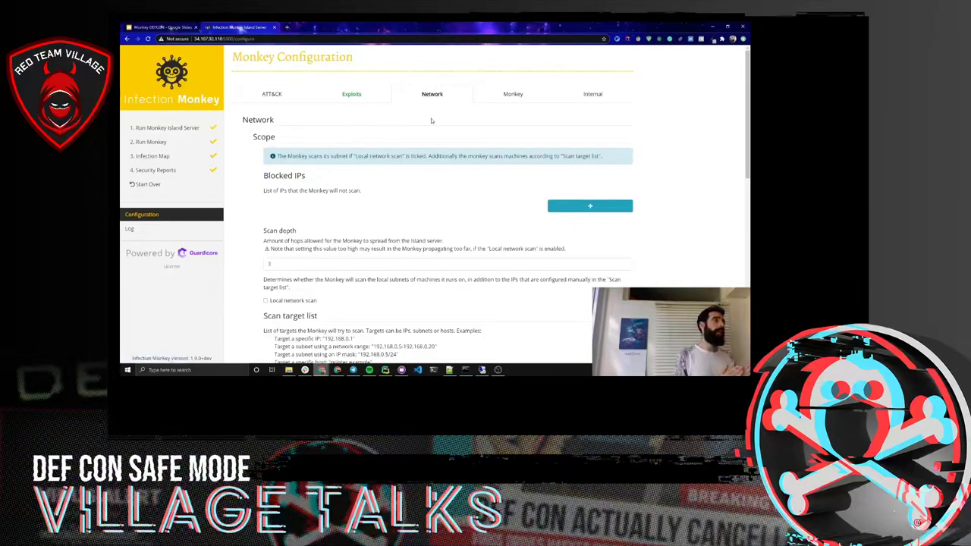
{"action": "double_click", "coordinate": [264, 136]}
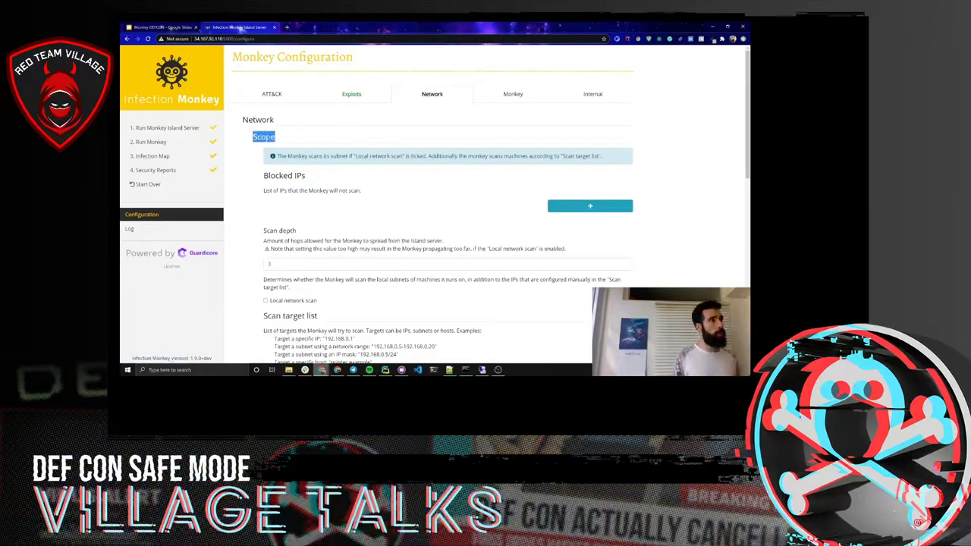
{"action": "left_click", "coordinate": [267, 136]}
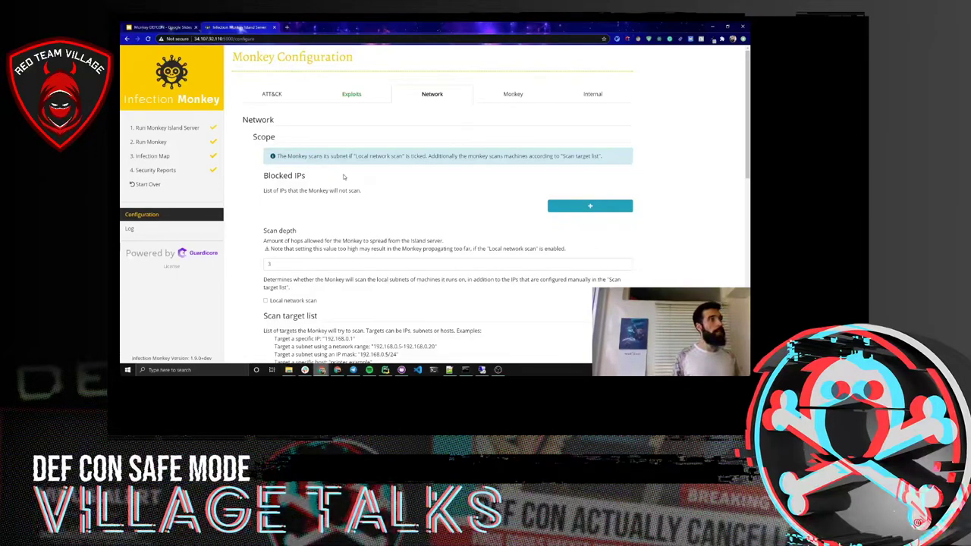
{"action": "scroll", "coordinate": [343, 177], "scroll_direction": "down", "scroll_amount": 2}
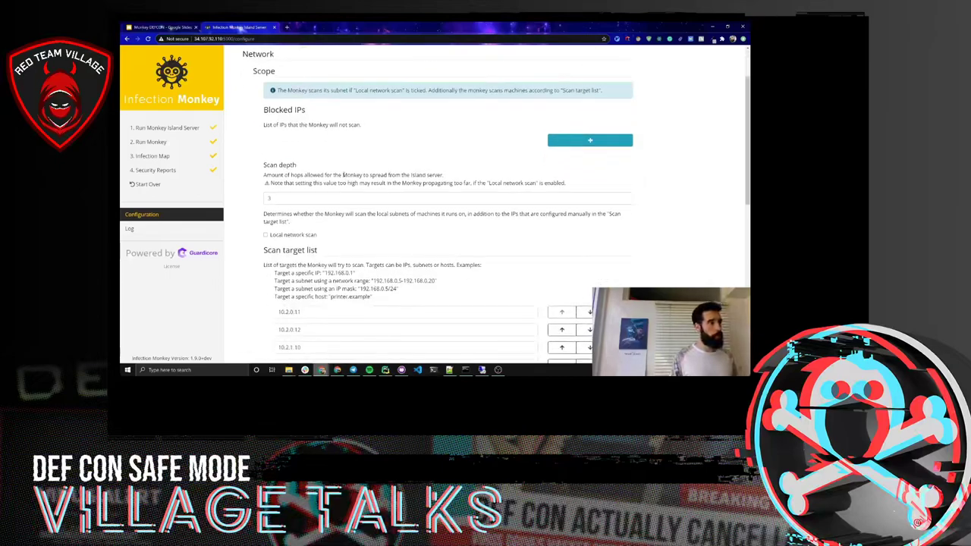
Try enabling the Local network scan option and switch it back off.
{"action": "triple_click", "coordinate": [293, 222]}
{"action": "left_click", "coordinate": [319, 242]}
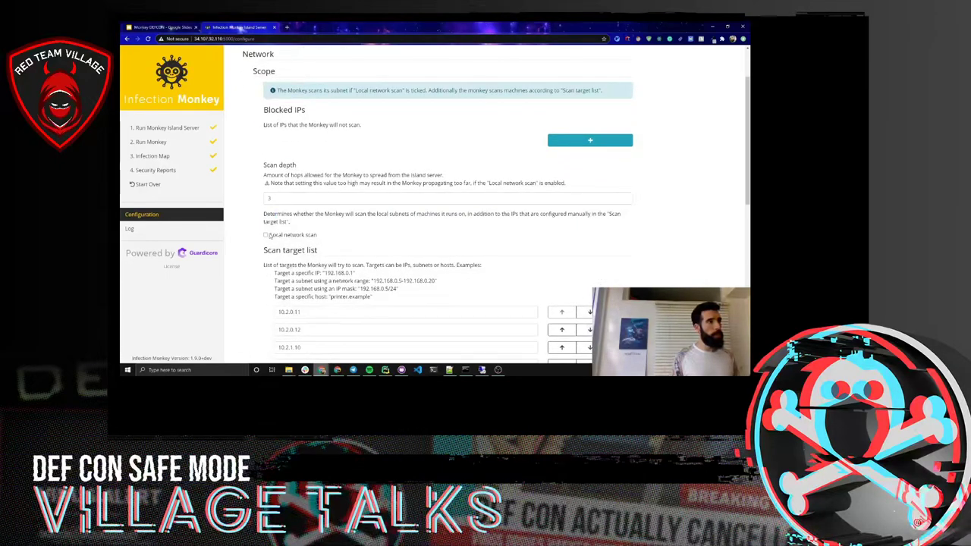
{"action": "left_click", "coordinate": [265, 235]}
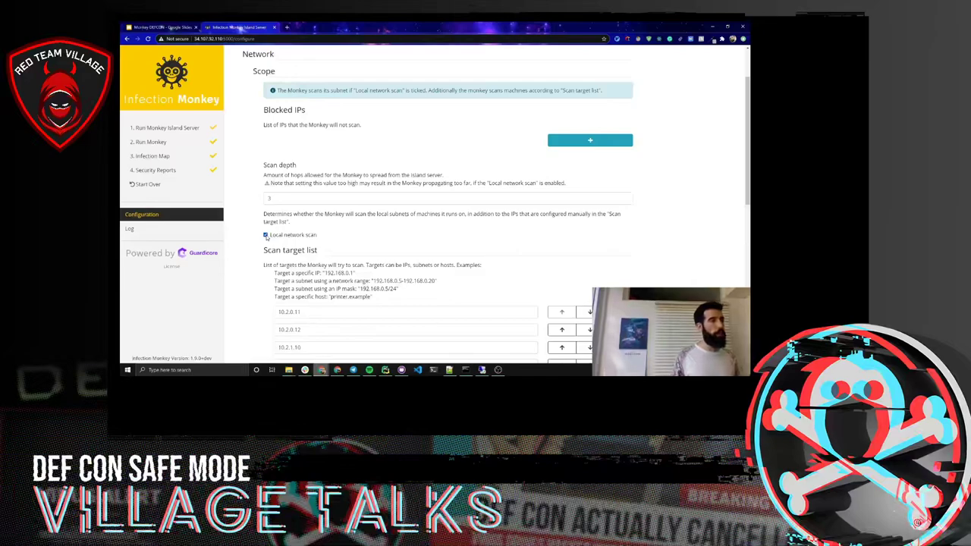
{"action": "left_click", "coordinate": [266, 235]}
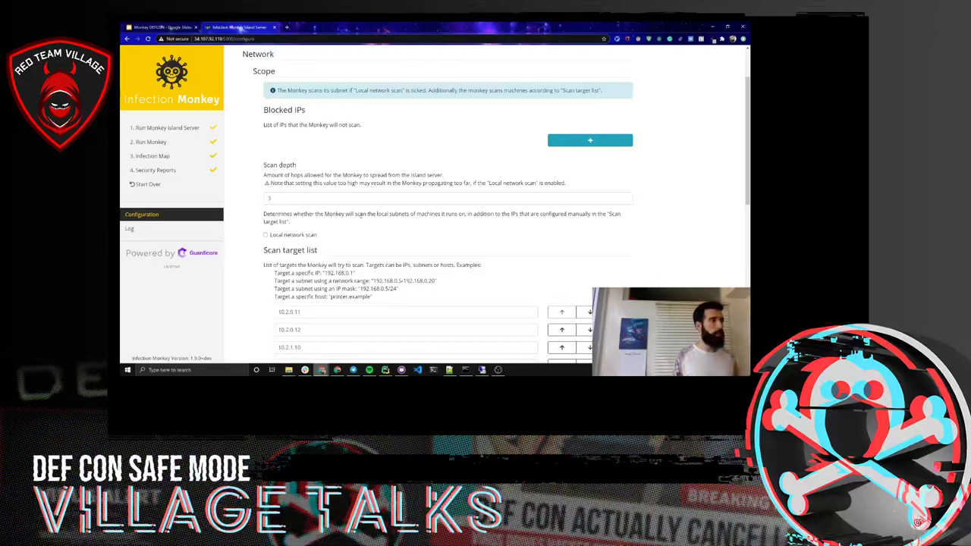
Review the scan depth setting and its note about the monkey propagating too far.
{"action": "scroll", "coordinate": [360, 215], "scroll_direction": "down", "scroll_amount": 2}
{"action": "scroll", "coordinate": [330, 223], "scroll_direction": "up", "scroll_amount": 4}
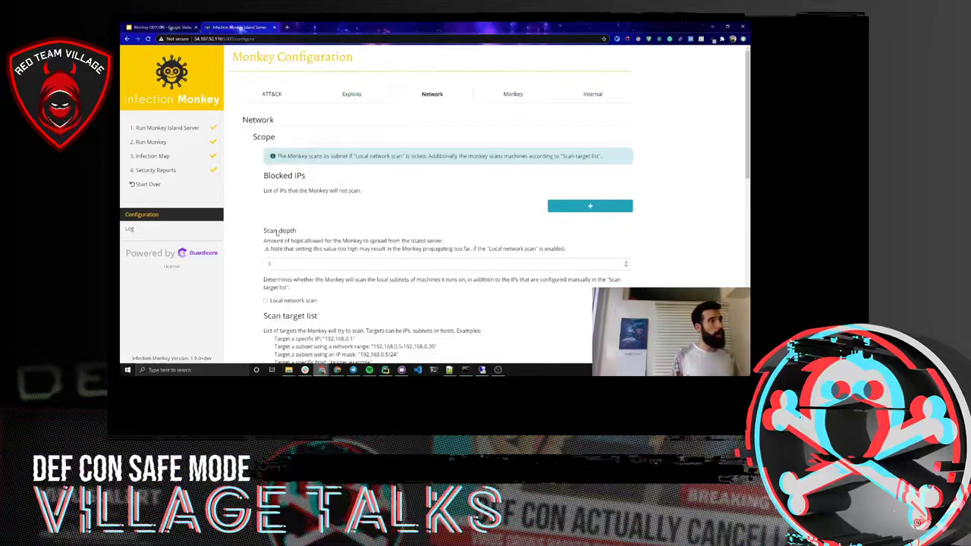
{"action": "left_click_drag", "start_coordinate": [277, 232], "coordinate": [336, 250]}
{"action": "triple_click", "coordinate": [332, 250]}
{"action": "left_click", "coordinate": [311, 264]}
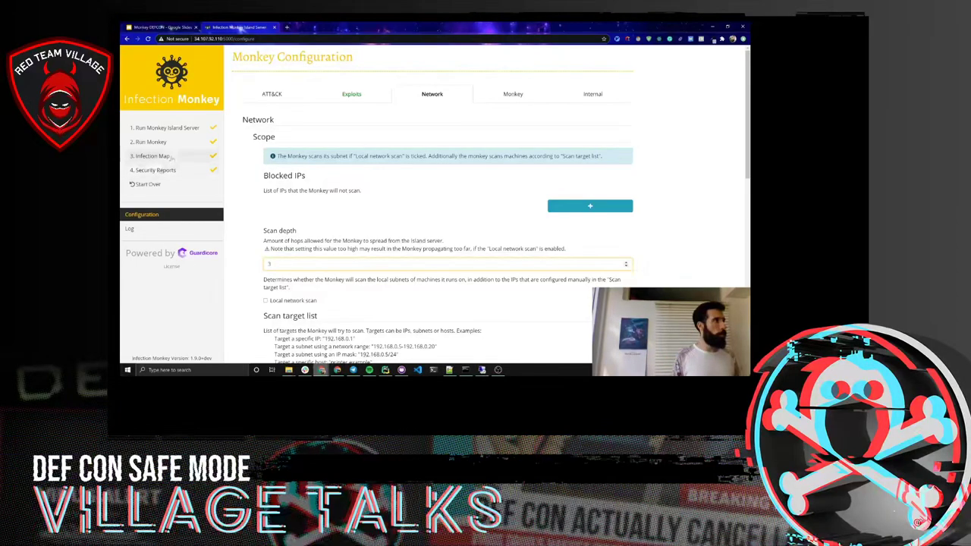
Open the infection map and inspect the details of the tunneling-10, 10.2.0.12 and Monkey Island machines.
{"action": "left_click", "coordinate": [154, 157]}
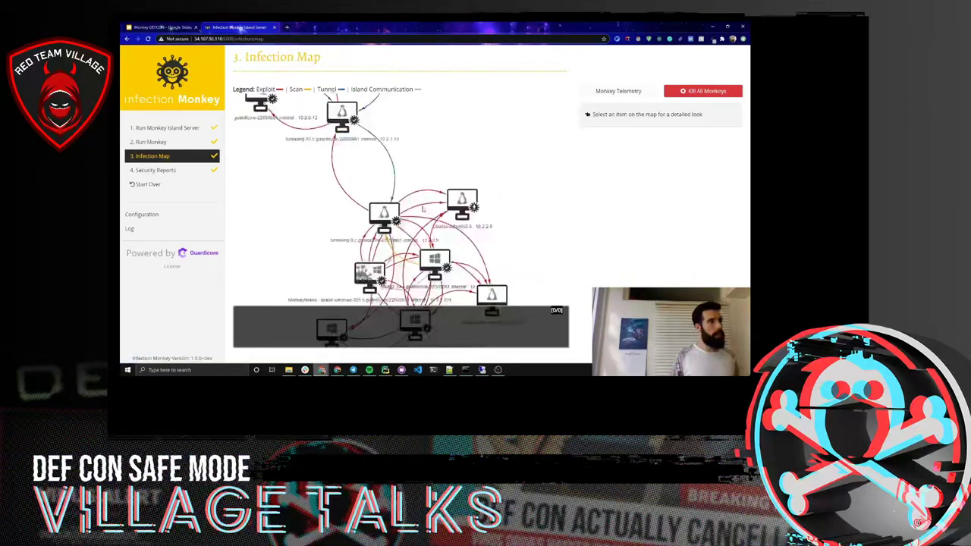
{"action": "left_click", "coordinate": [379, 267]}
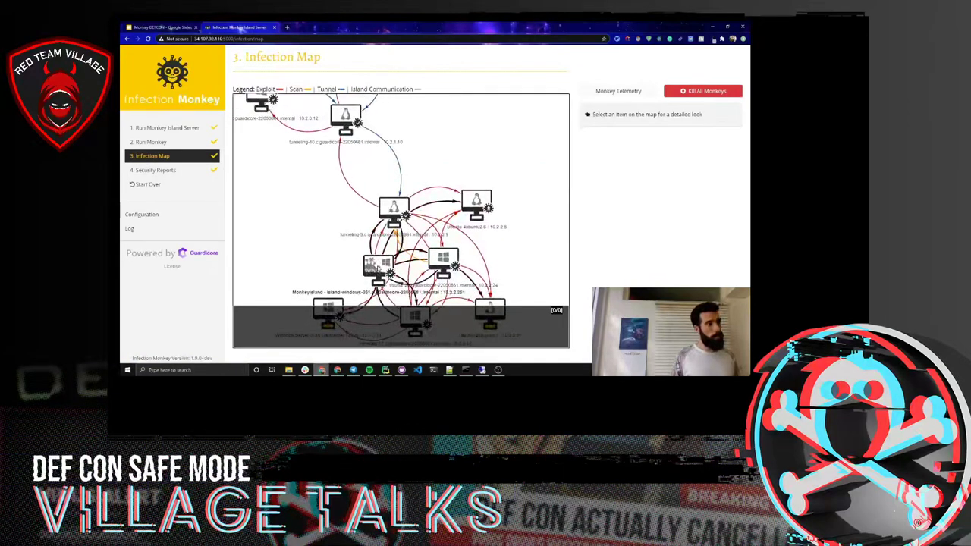
{"action": "left_click", "coordinate": [349, 127]}
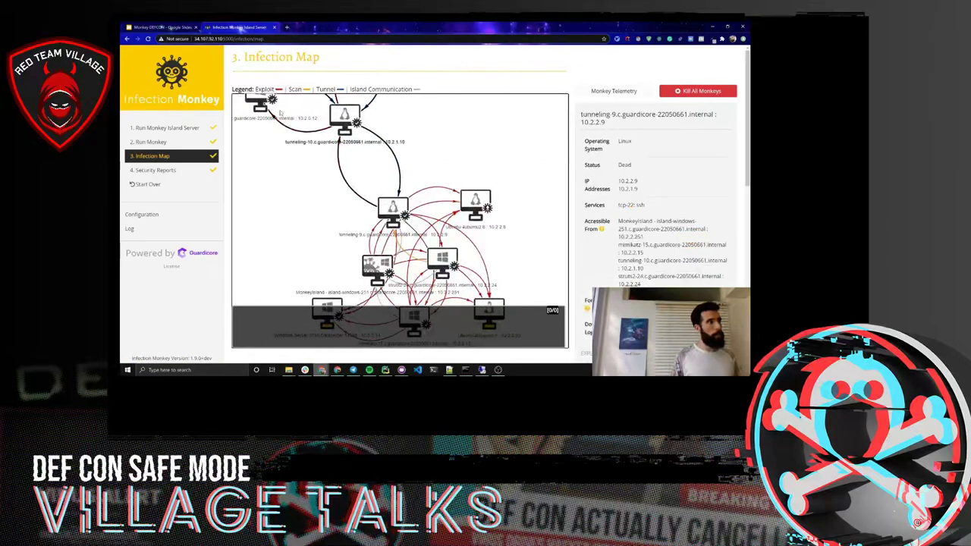
{"action": "left_click", "coordinate": [260, 104]}
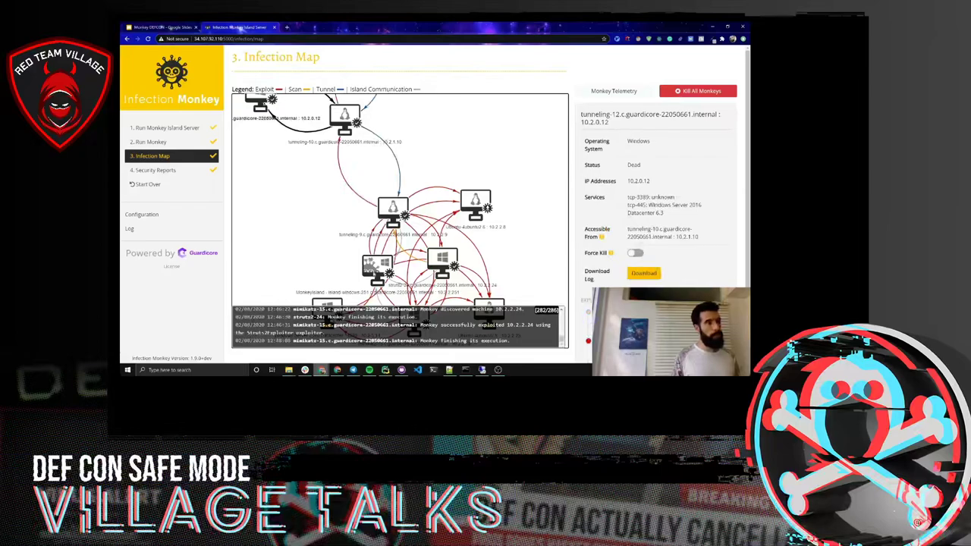
{"action": "left_click", "coordinate": [377, 267]}
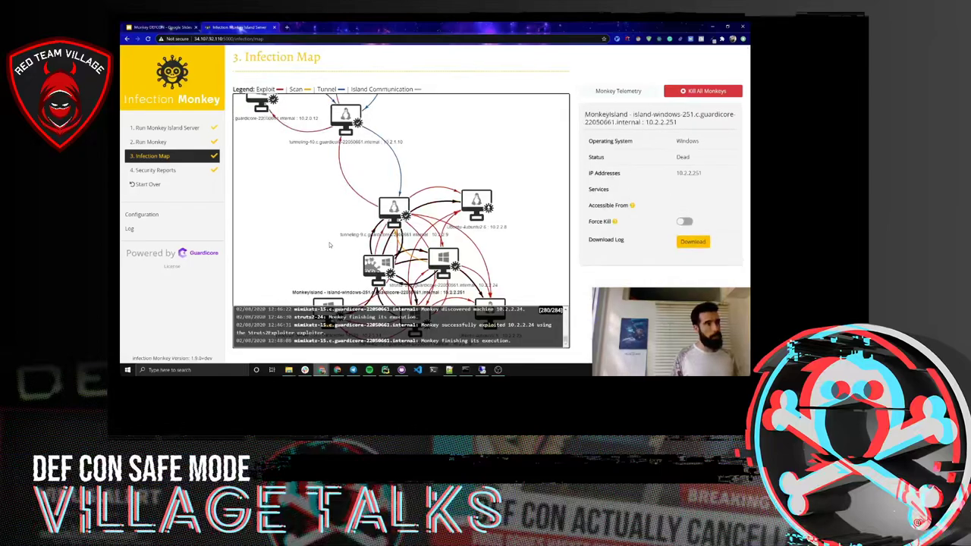
Return to the network configuration and review the scan target list.
{"action": "left_click", "coordinate": [142, 214]}
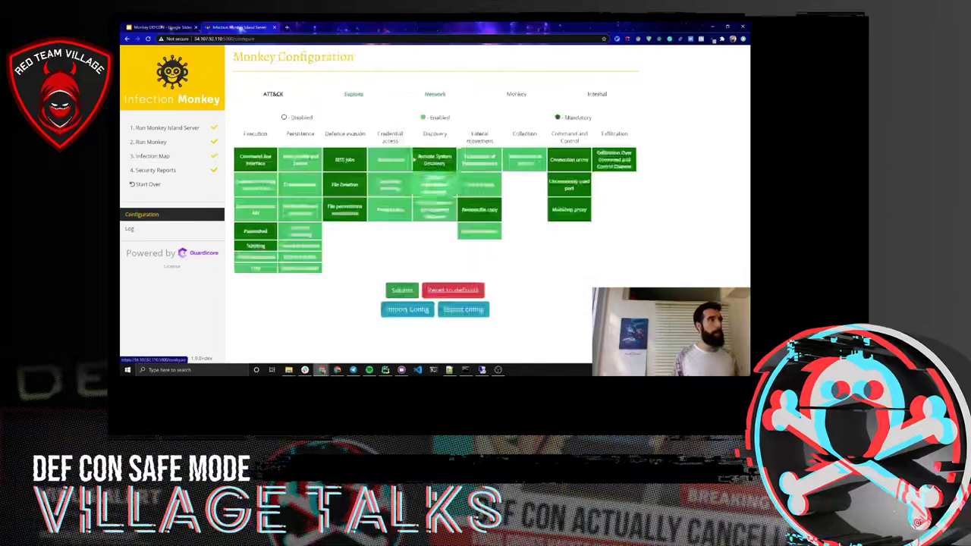
{"action": "left_click", "coordinate": [435, 94]}
{"action": "scroll", "coordinate": [307, 265], "scroll_direction": "down", "scroll_amount": 3}
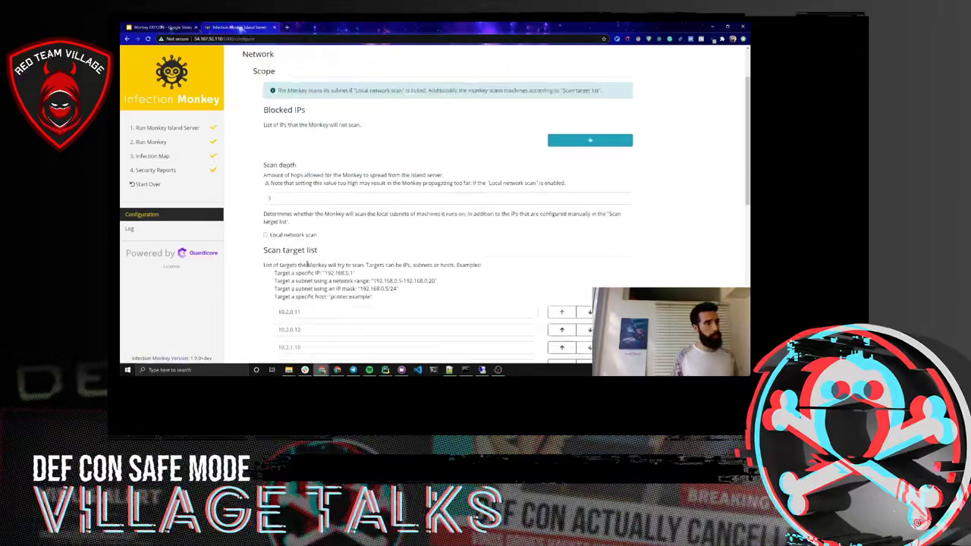
{"action": "scroll", "coordinate": [308, 264], "scroll_direction": "down", "scroll_amount": 5}
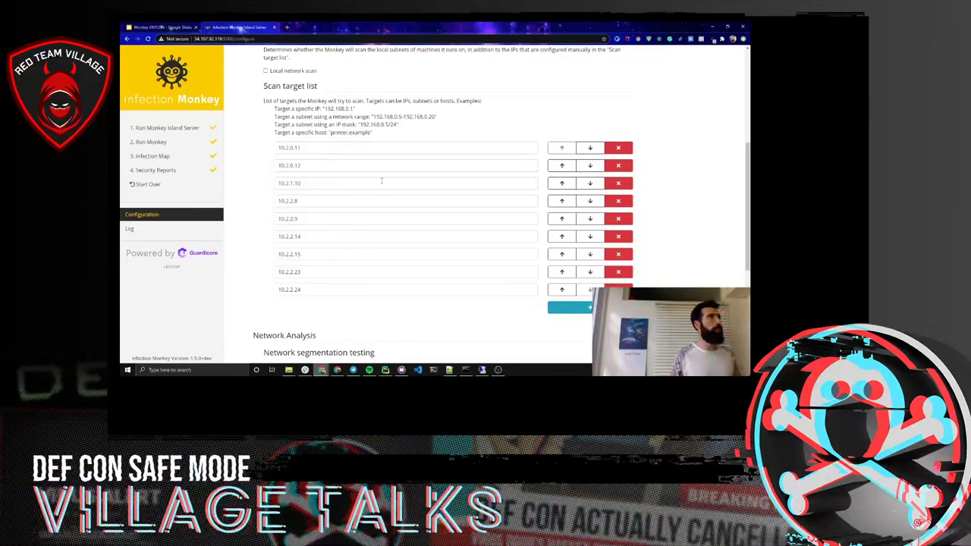
Examine the three segments defined for network segmentation testing: 10.2.0.11-10.2.0.12, 10.2.1.10 and 10.2.2.0/24.
{"action": "scroll", "coordinate": [380, 183], "scroll_direction": "down", "scroll_amount": 5}
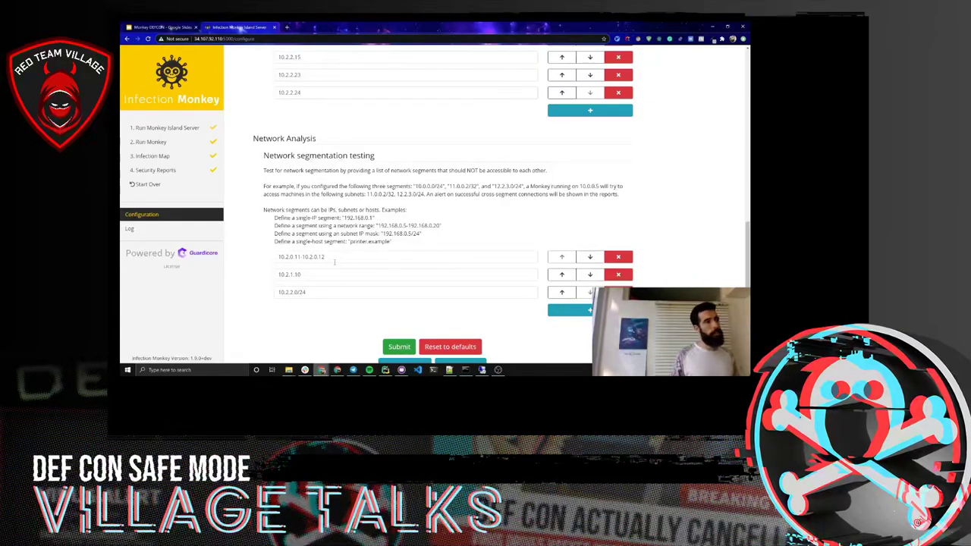
{"action": "left_click_drag", "start_coordinate": [334, 262], "coordinate": [266, 261]}
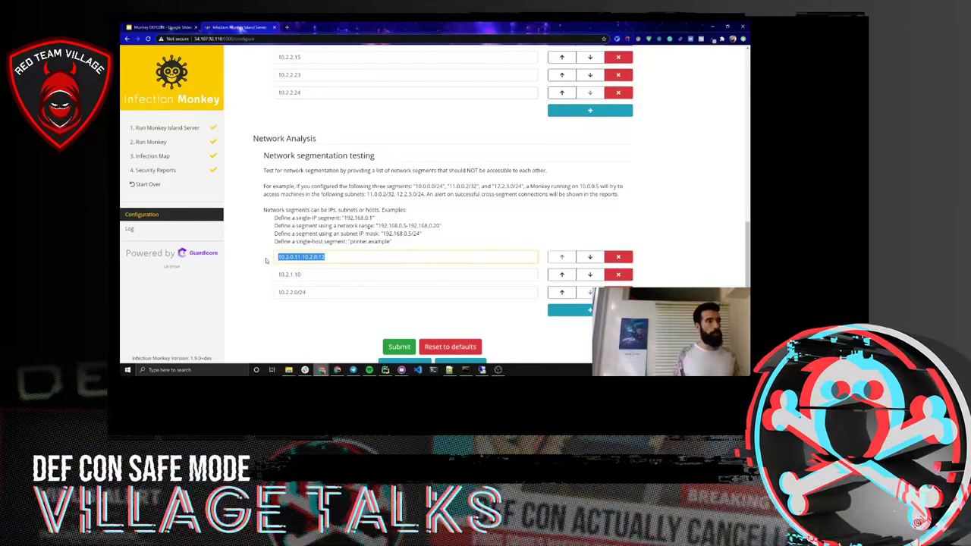
{"action": "left_click", "coordinate": [266, 261]}
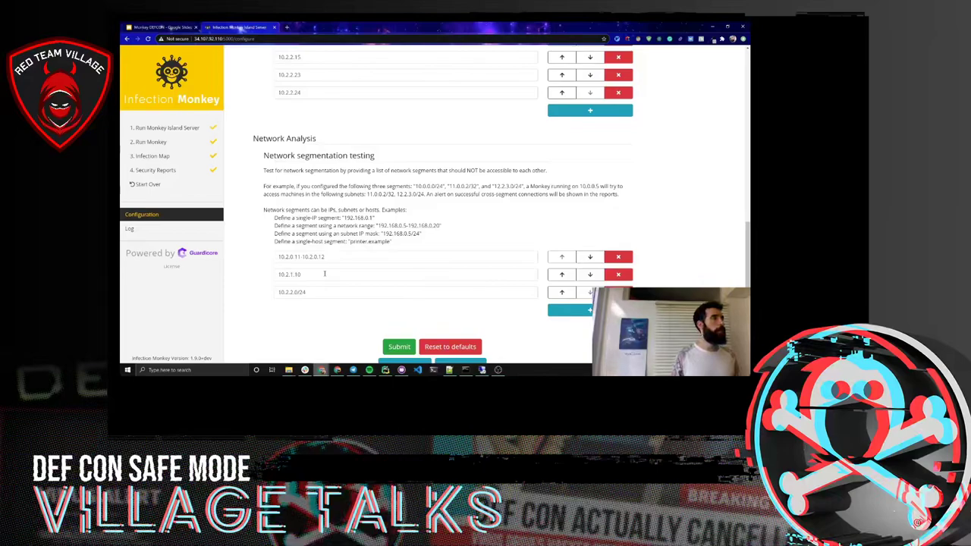
{"action": "left_click_drag", "start_coordinate": [324, 274], "coordinate": [273, 276]}
{"action": "left_click", "coordinate": [269, 280]}
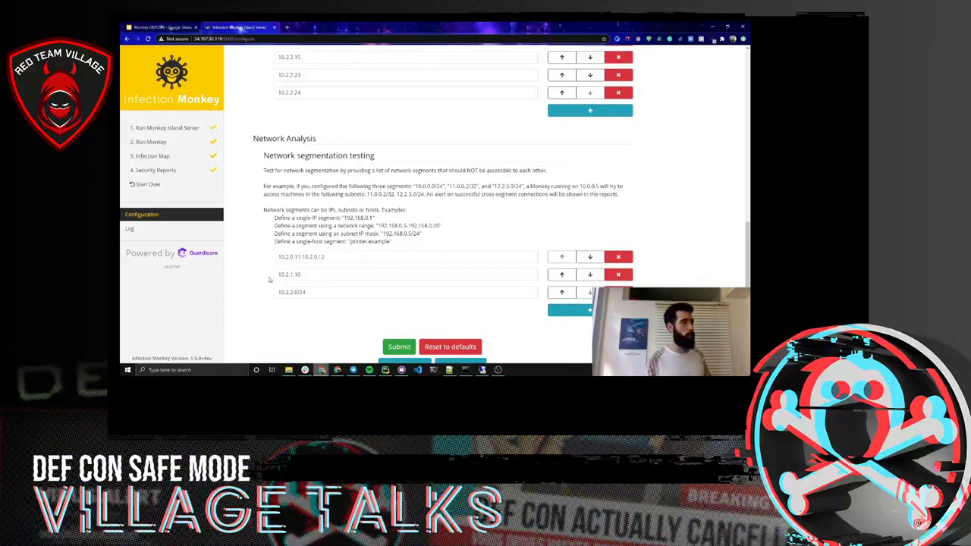
{"action": "left_click_drag", "start_coordinate": [326, 291], "coordinate": [294, 293]}
{"action": "left_click", "coordinate": [267, 298]}
{"action": "left_click", "coordinate": [294, 312]}
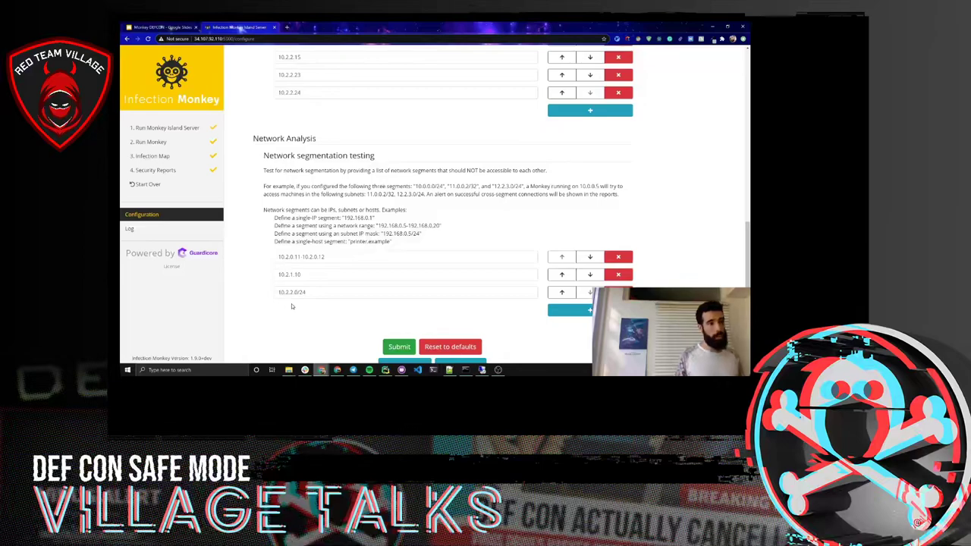
Open the exploits configuration and read the descriptions of the SMB Exploiter and the unsafe MS08-067 Exploiter.
{"action": "scroll", "coordinate": [294, 303], "scroll_direction": "up", "scroll_amount": 1}
{"action": "scroll", "coordinate": [295, 304], "scroll_direction": "up", "scroll_amount": 15}
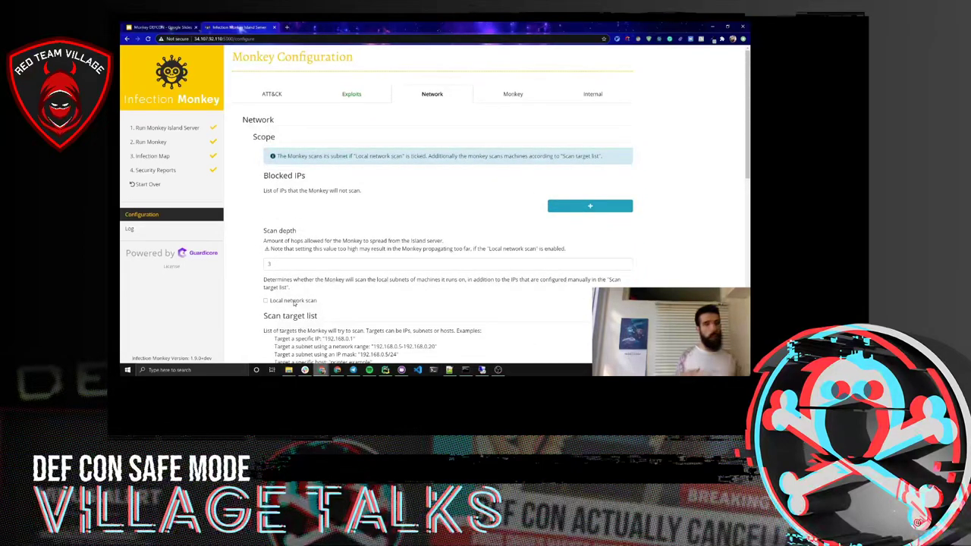
{"action": "left_click", "coordinate": [353, 104]}
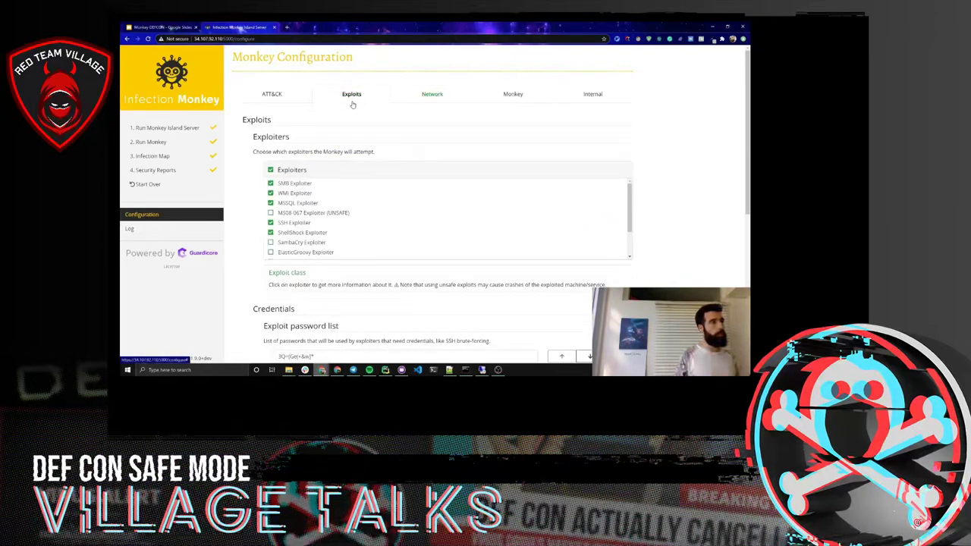
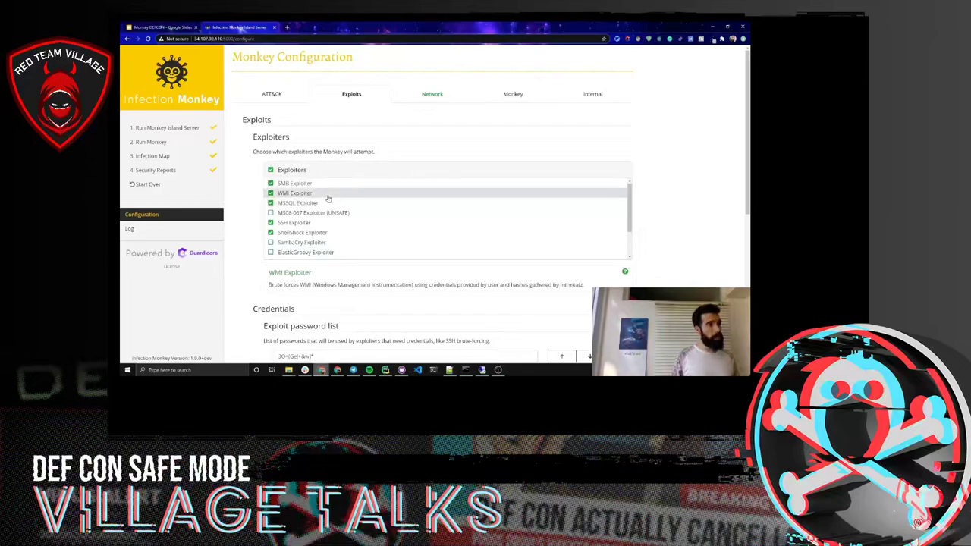
{"action": "left_click", "coordinate": [329, 184]}
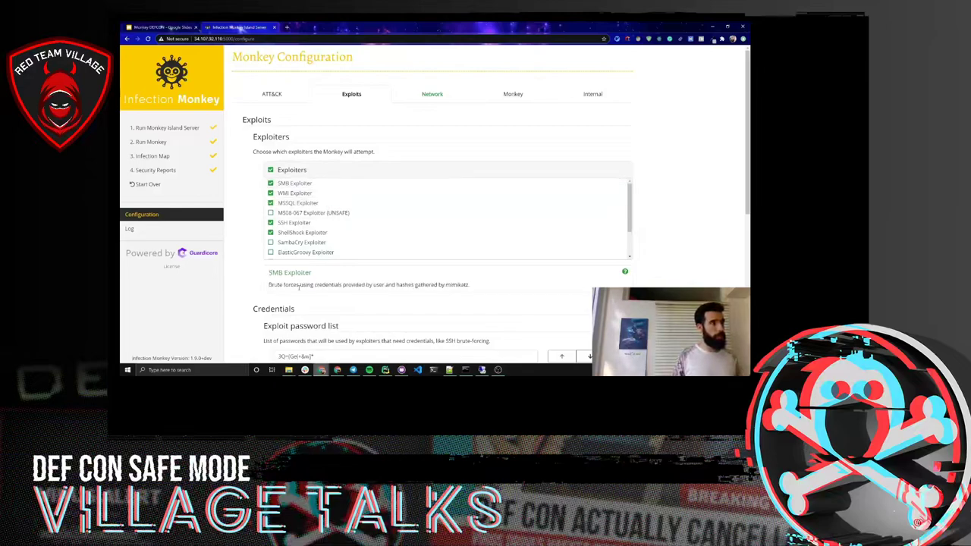
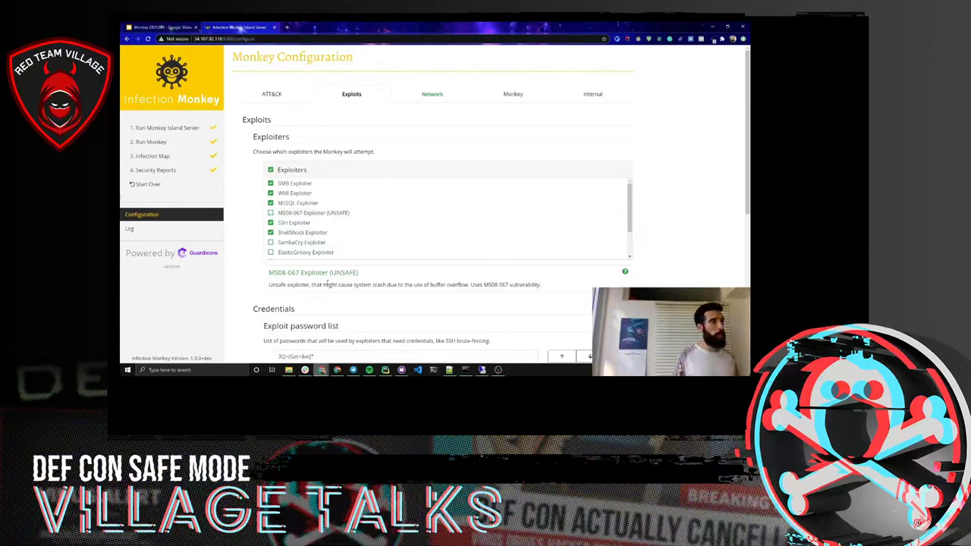
{"action": "left_click_drag", "start_coordinate": [311, 284], "coordinate": [466, 284]}
{"action": "left_click", "coordinate": [466, 284]}
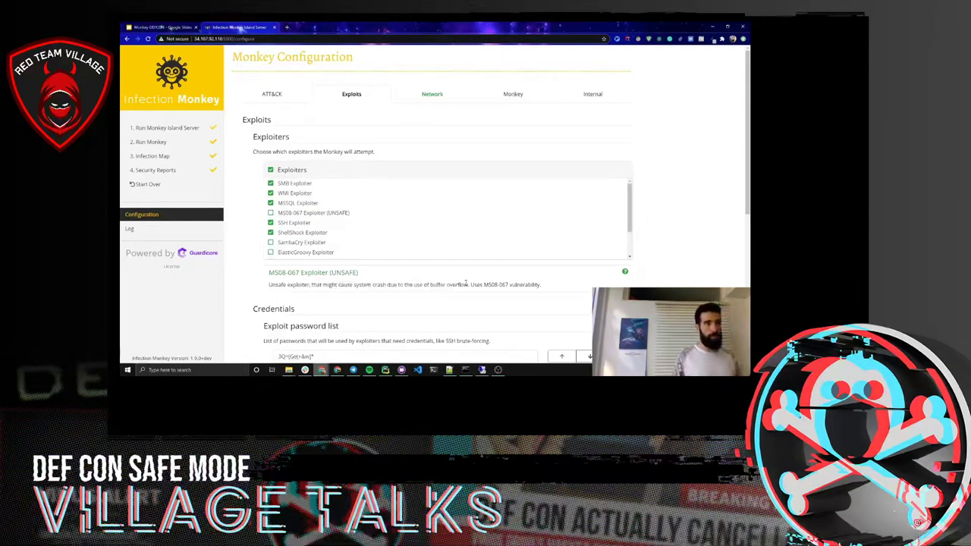
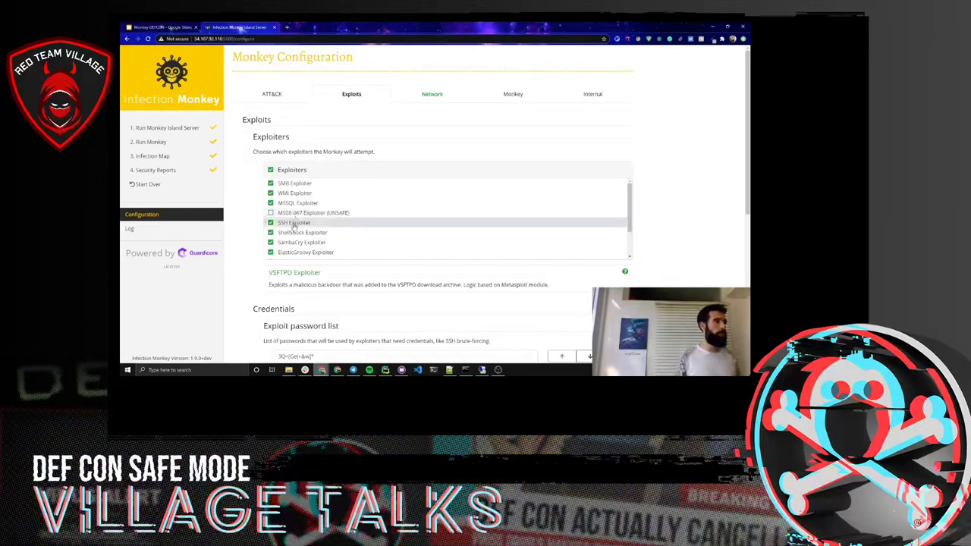
Review the exploit password list and exploit user list under the credentials settings.
{"action": "scroll", "coordinate": [294, 226], "scroll_direction": "down", "scroll_amount": 2}
{"action": "scroll", "coordinate": [252, 241], "scroll_direction": "down", "scroll_amount": 3}
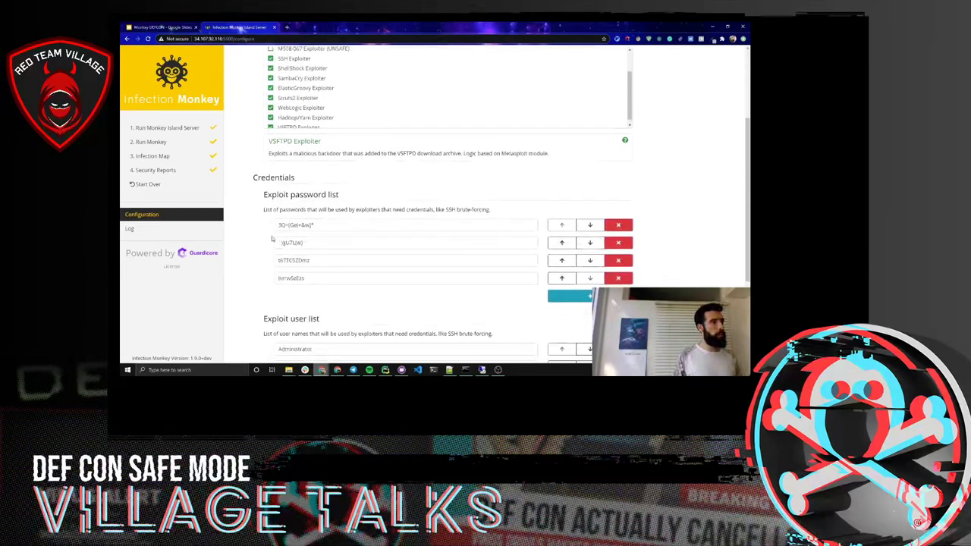
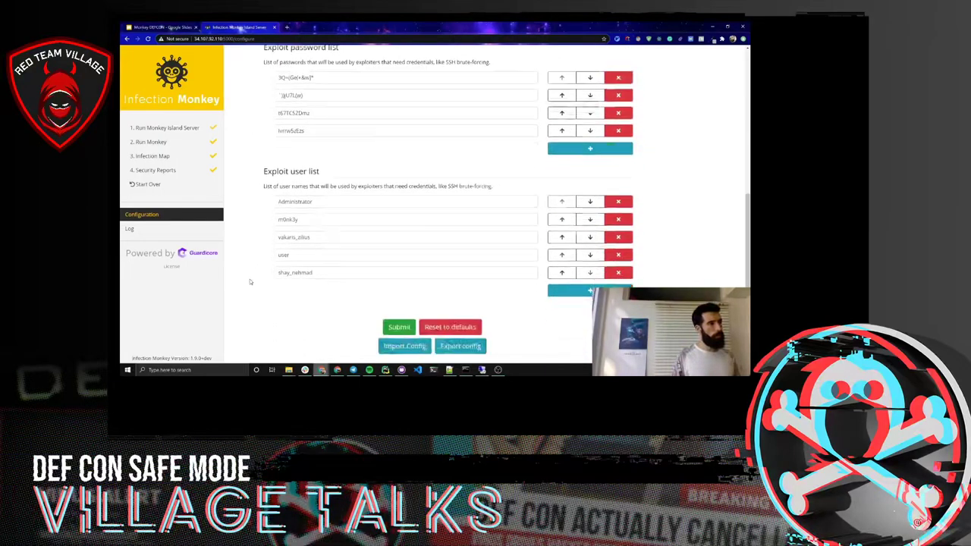
{"action": "scroll", "coordinate": [258, 277], "scroll_direction": "up", "scroll_amount": 4}
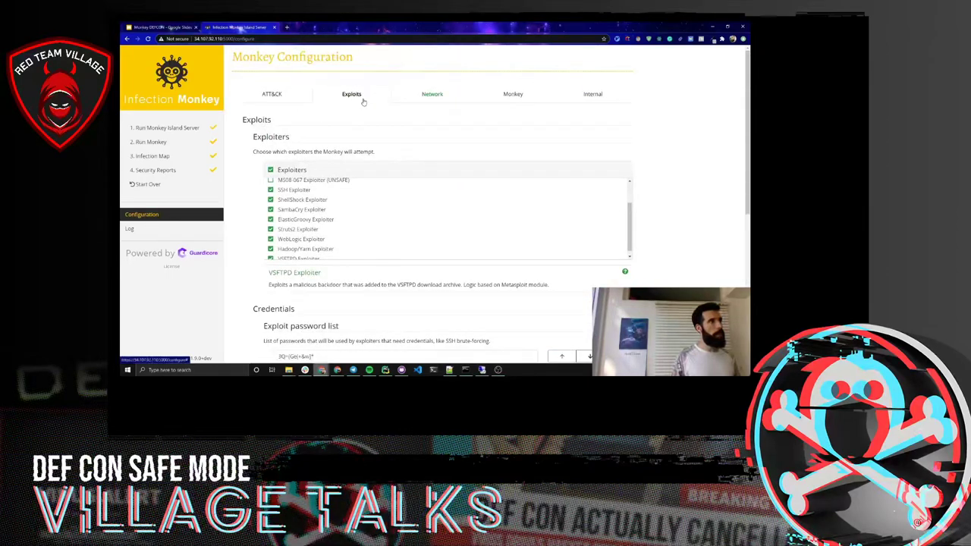
Reopen the infection map and inspect the Monkey Island server's details and its connections up close.
{"action": "left_click", "coordinate": [183, 157]}
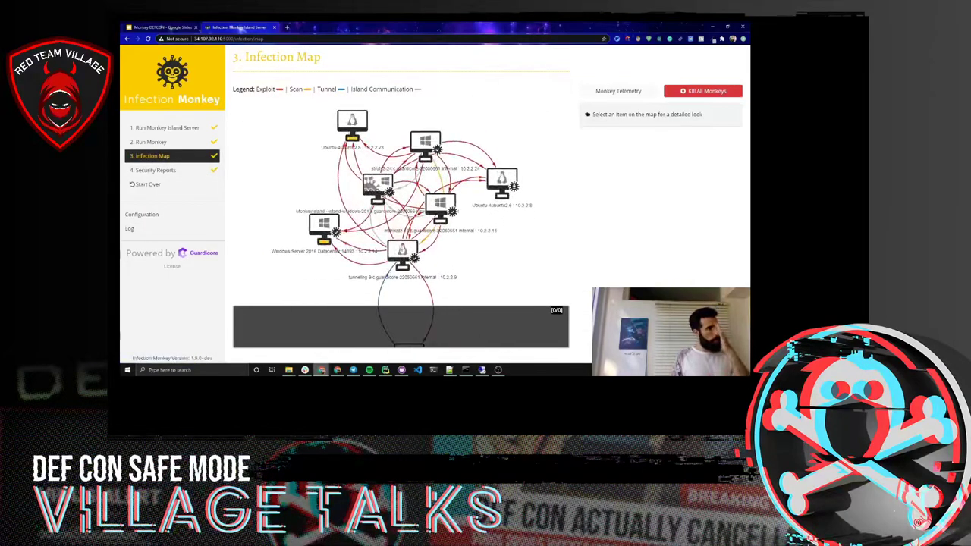
{"action": "left_click", "coordinate": [379, 188]}
{"action": "scroll", "coordinate": [378, 189], "scroll_direction": "up", "scroll_amount": 9}
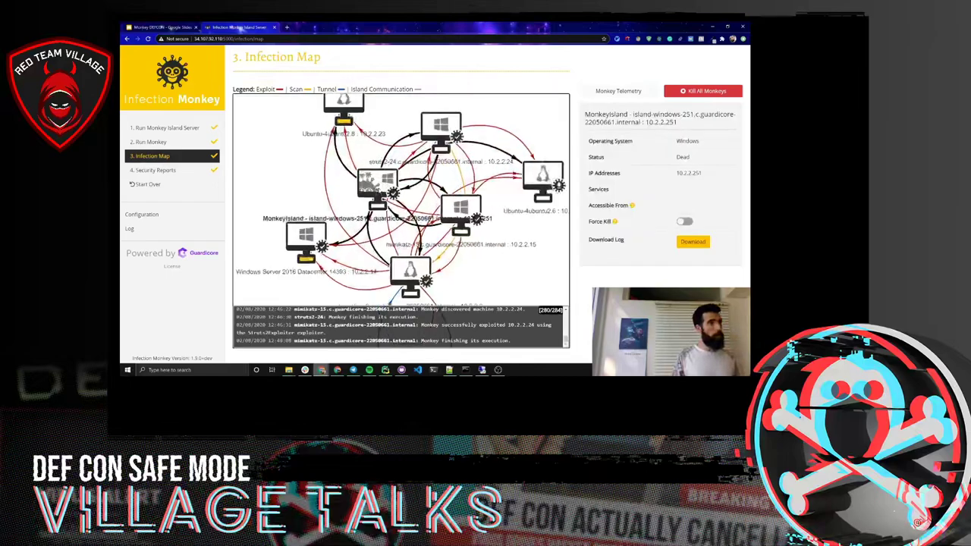
Deselect the Monkey Island server and examine its surrounding exploit and communication links up close on the infection map.
{"action": "scroll", "coordinate": [378, 188], "scroll_direction": "up", "scroll_amount": 1}
{"action": "left_click", "coordinate": [302, 210]}
{"action": "left_click_drag", "start_coordinate": [302, 210], "coordinate": [337, 207]}
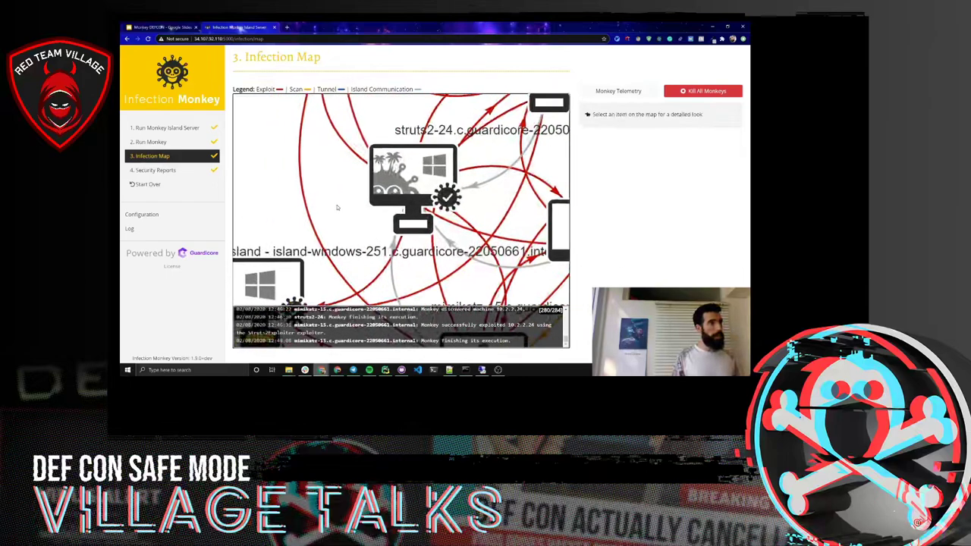
{"action": "scroll", "coordinate": [395, 173], "scroll_direction": "down", "scroll_amount": 3}
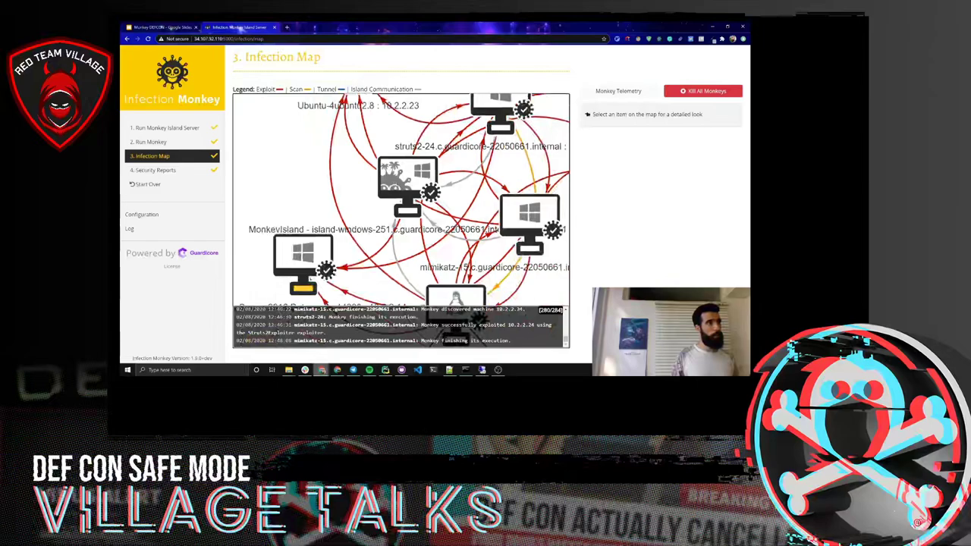
Show the option to run the monkey on the Monkey Island Server and return to the infection map.
{"action": "left_click", "coordinate": [148, 142]}
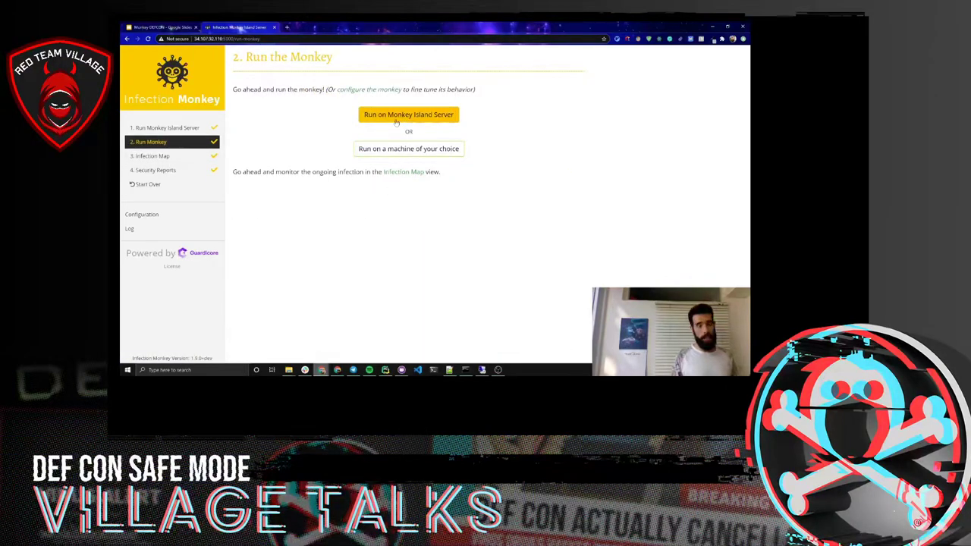
{"action": "left_click", "coordinate": [405, 119]}
{"action": "left_click", "coordinate": [152, 156]}
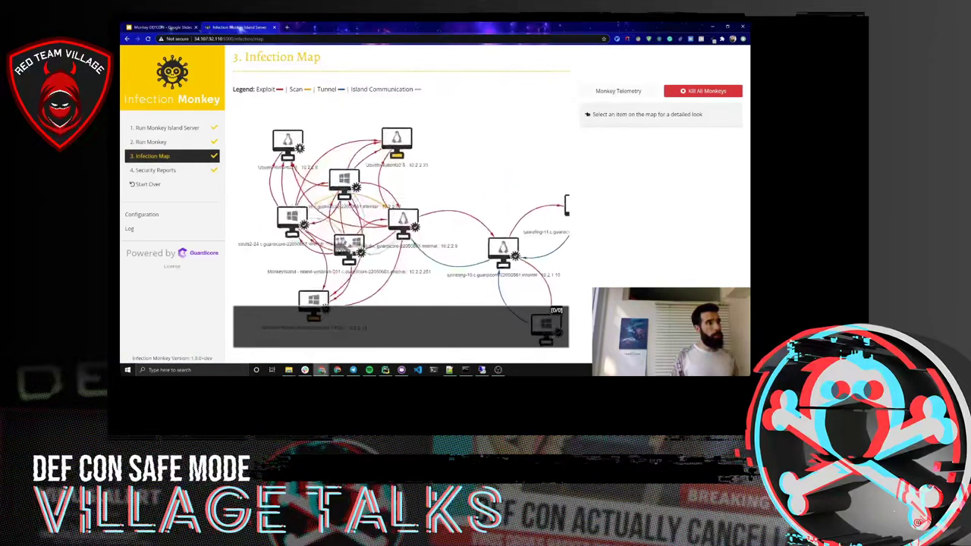
Inspect the details of the Monkey Island server and the struts2-24 machine on the infection map, and clear the selection.
{"action": "left_click", "coordinate": [347, 246]}
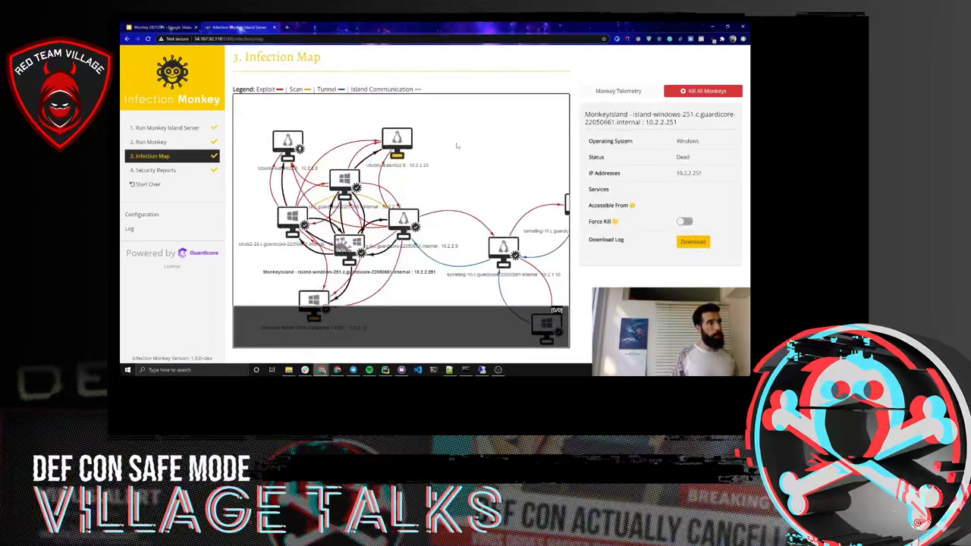
{"action": "left_click", "coordinate": [455, 180]}
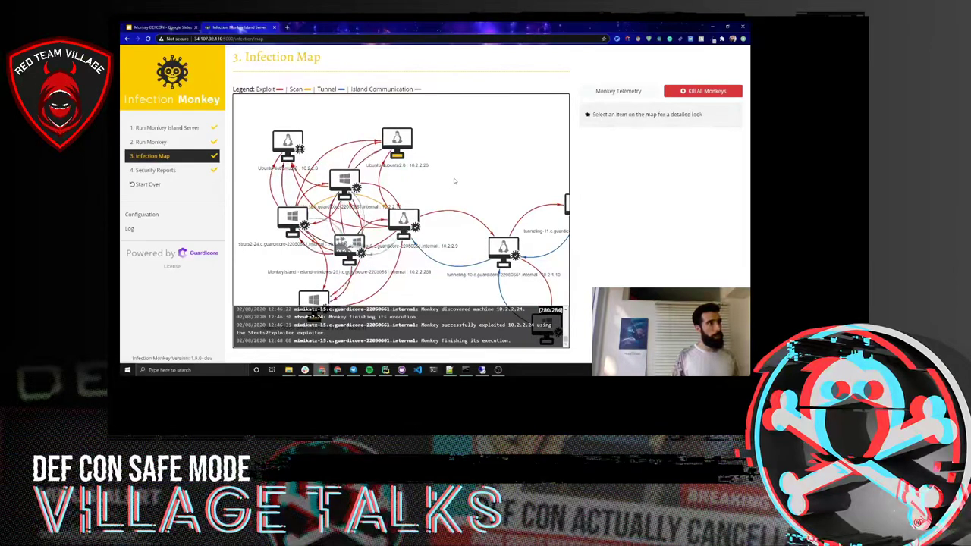
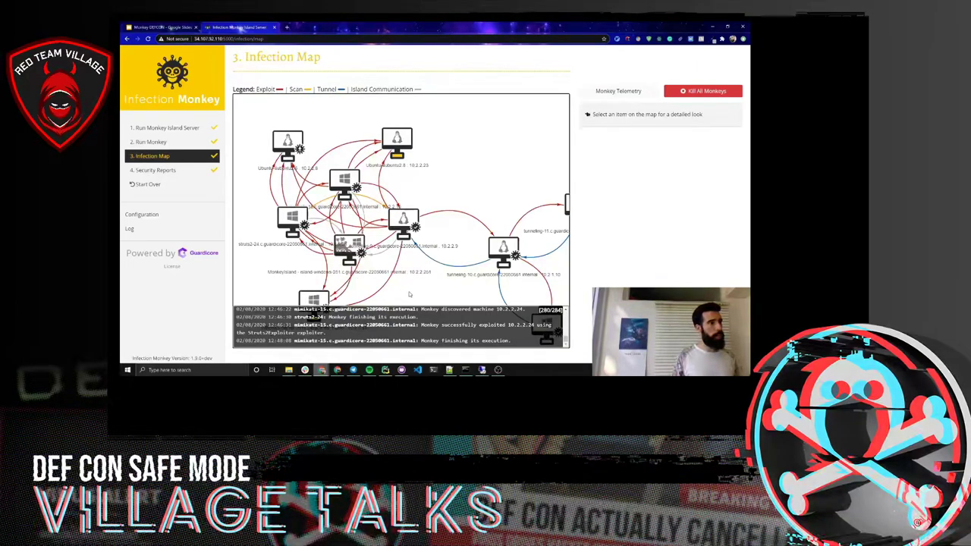
{"action": "left_click_drag", "start_coordinate": [410, 295], "coordinate": [391, 252]}
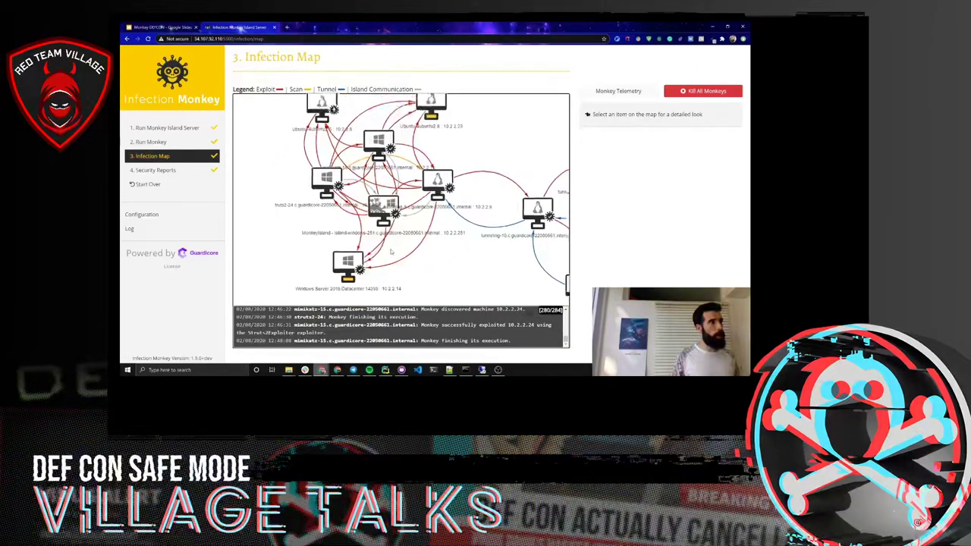
{"action": "left_click", "coordinate": [382, 206]}
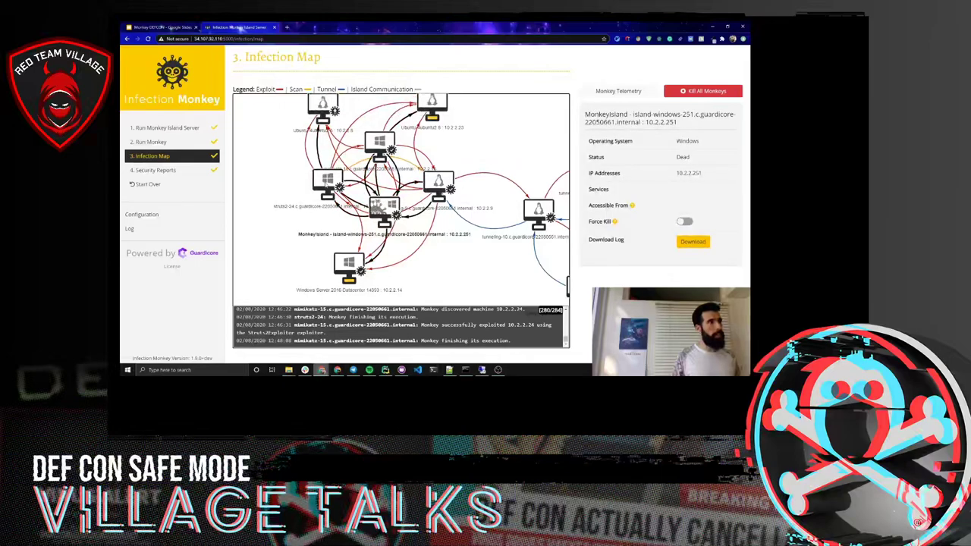
{"action": "left_click", "coordinate": [327, 184]}
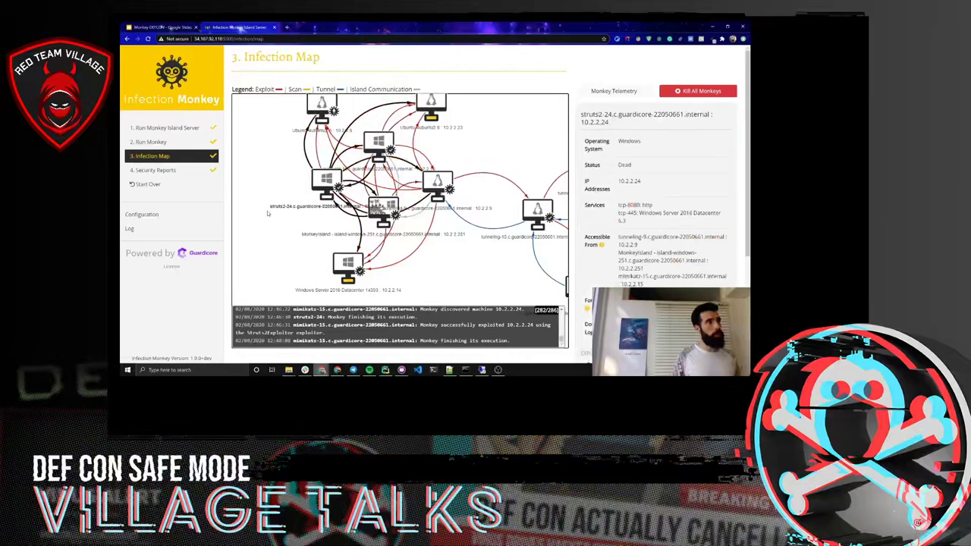
{"action": "left_click", "coordinate": [311, 220]}
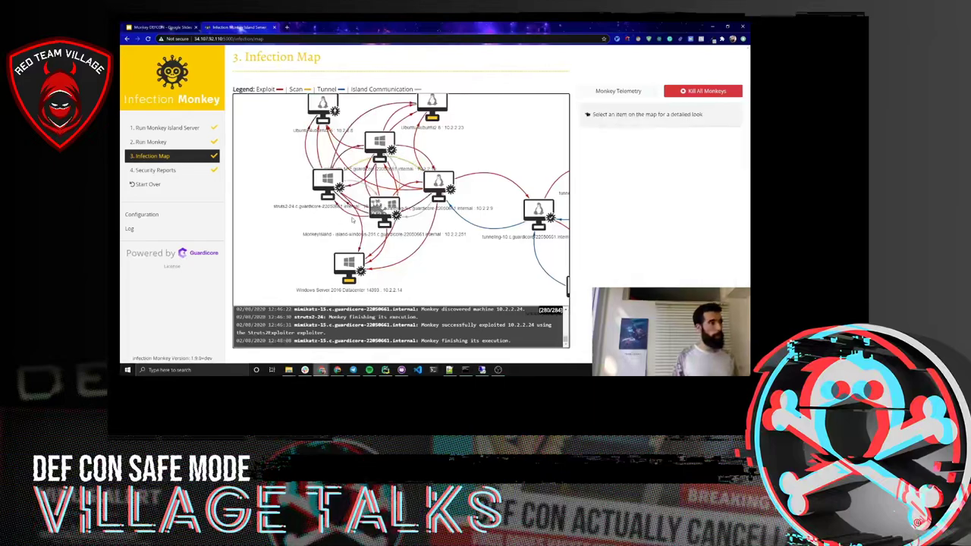
Inspect the attack from Monkey Island to struts2-24, highlighting the Struts2Exploiter timeline entry and the target's services, and clear the selection.
{"action": "left_click", "coordinate": [354, 217]}
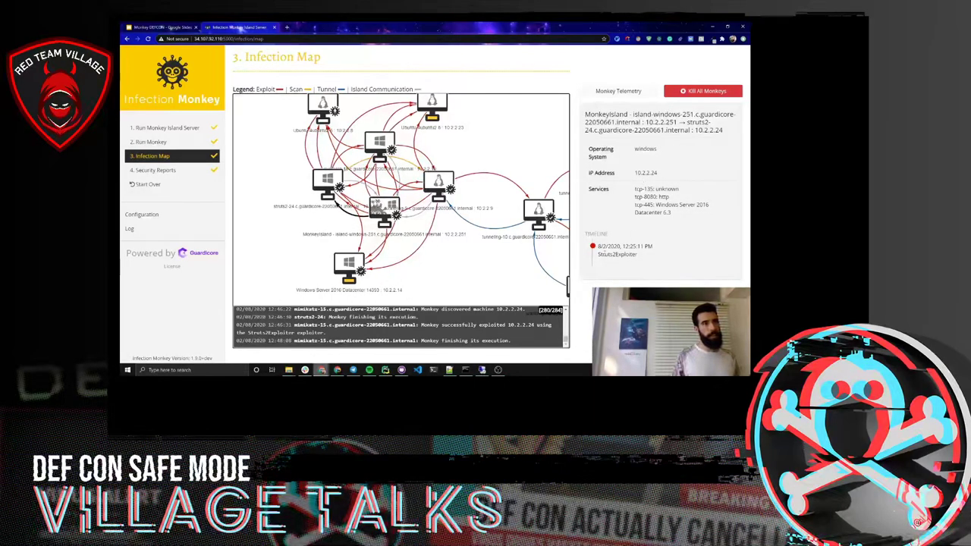
{"action": "left_click_drag", "start_coordinate": [597, 255], "coordinate": [658, 255]}
{"action": "left_click", "coordinate": [658, 255]}
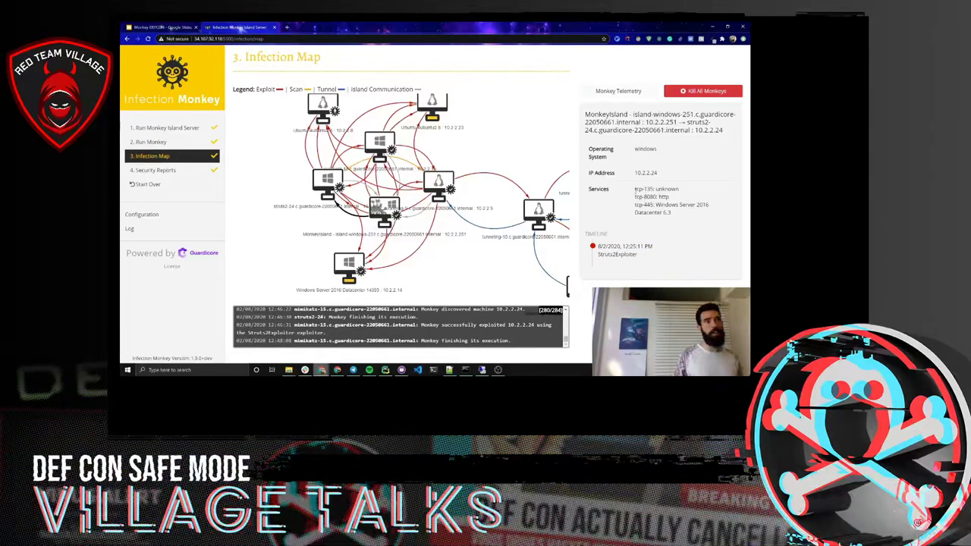
{"action": "left_click_drag", "start_coordinate": [635, 190], "coordinate": [683, 214]}
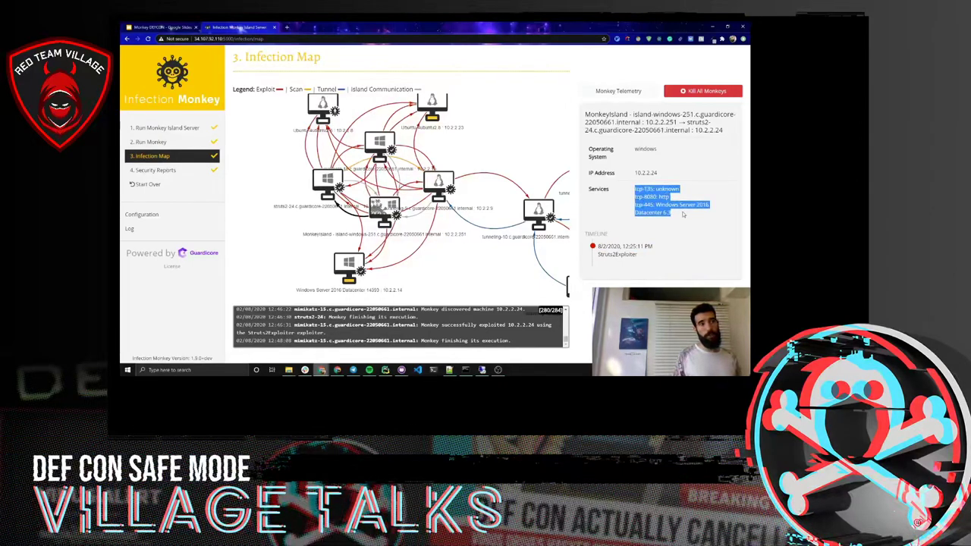
{"action": "left_click", "coordinate": [681, 213]}
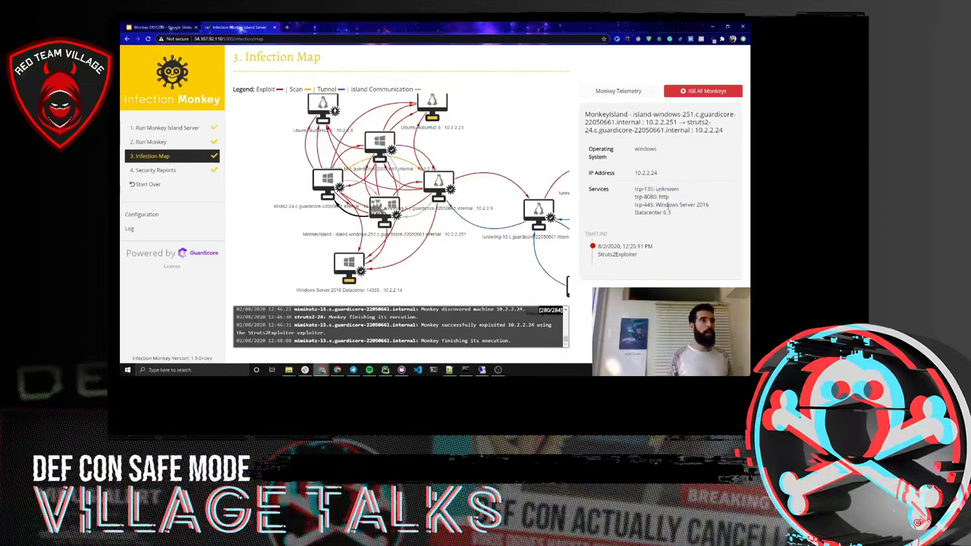
{"action": "left_click", "coordinate": [329, 220]}
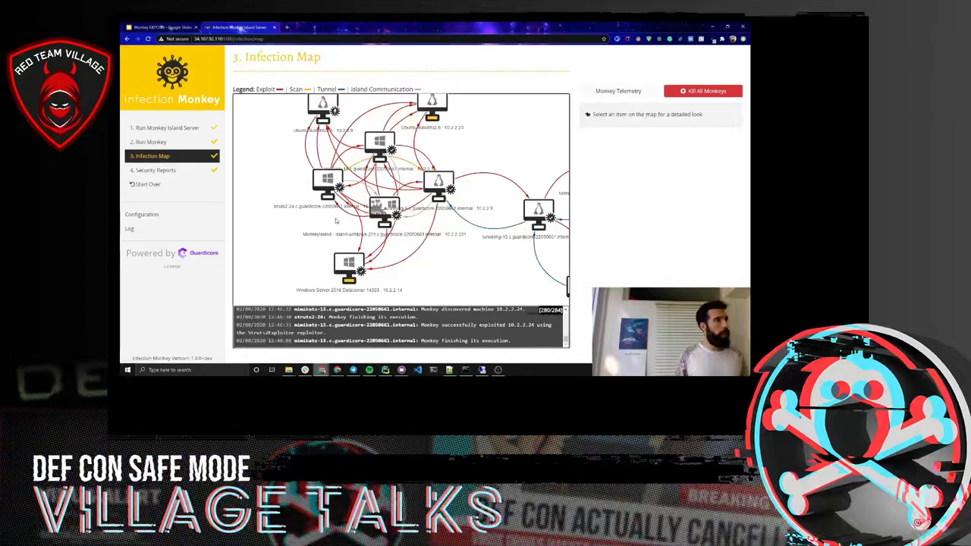
Review the struts2-24 machine's details and inspect the exploit timeline of its attack on tunneling-9.
{"action": "left_click", "coordinate": [330, 189]}
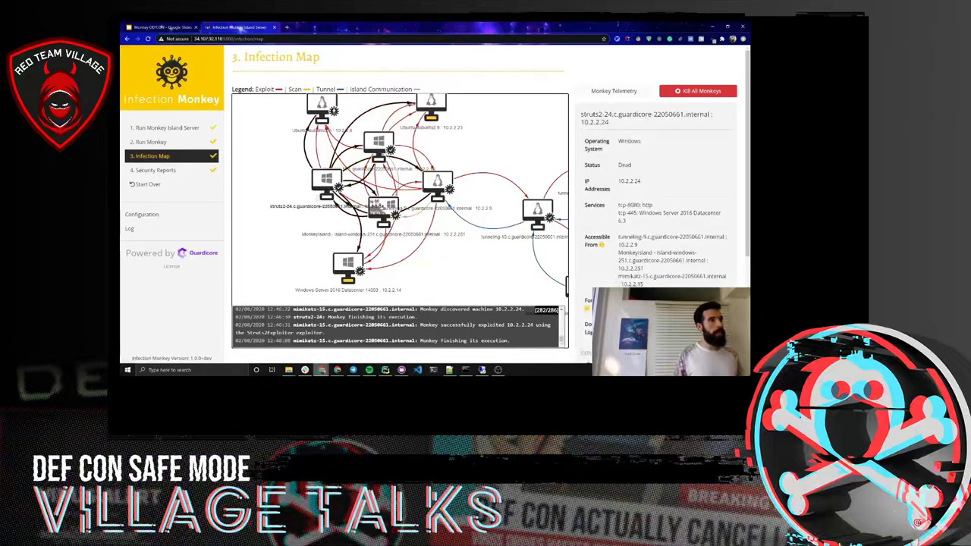
{"action": "left_click", "coordinate": [445, 265]}
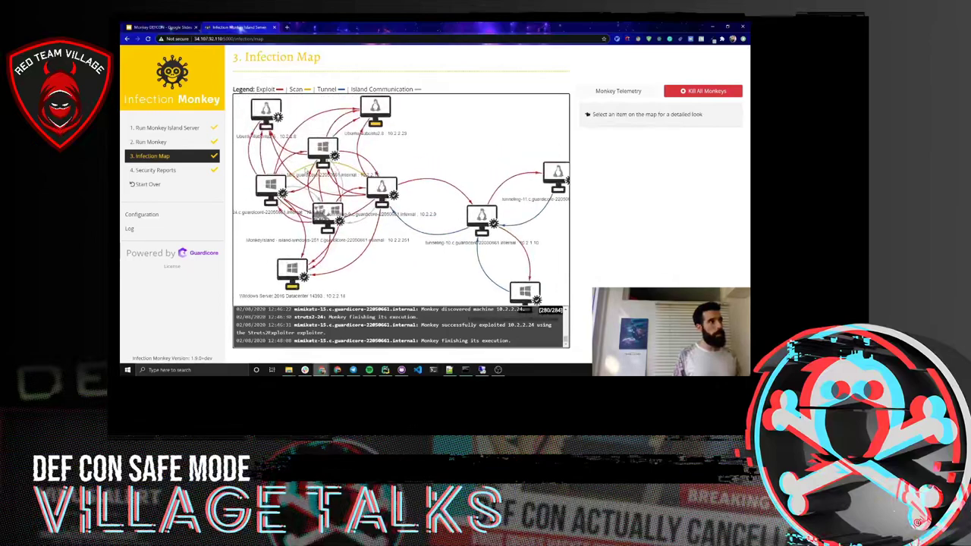
{"action": "left_click", "coordinate": [304, 172]}
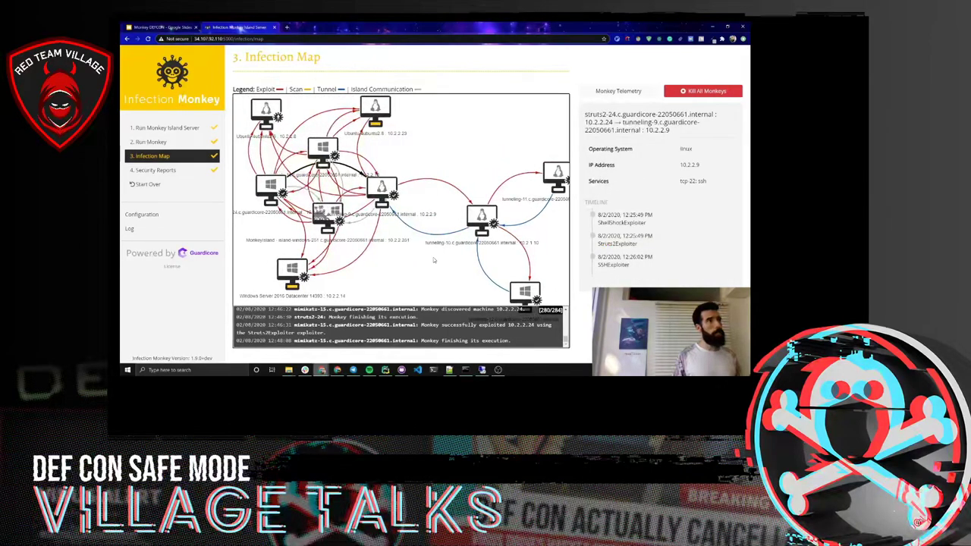